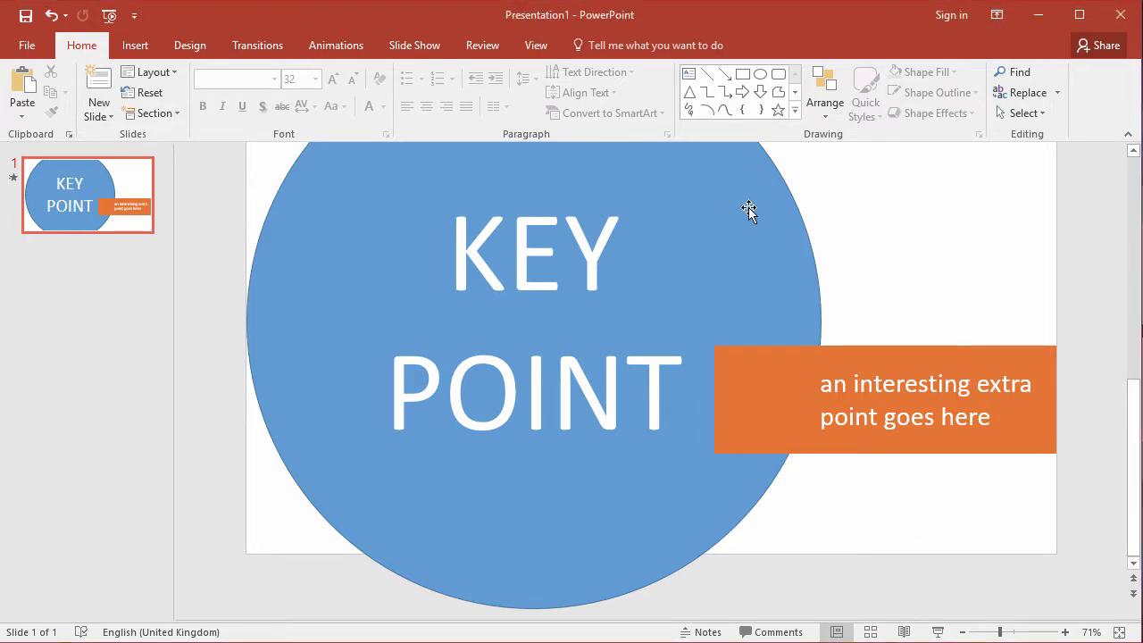
Show the Animation Pane for the slide.
{"action": "left_click", "coordinate": [727, 189]}
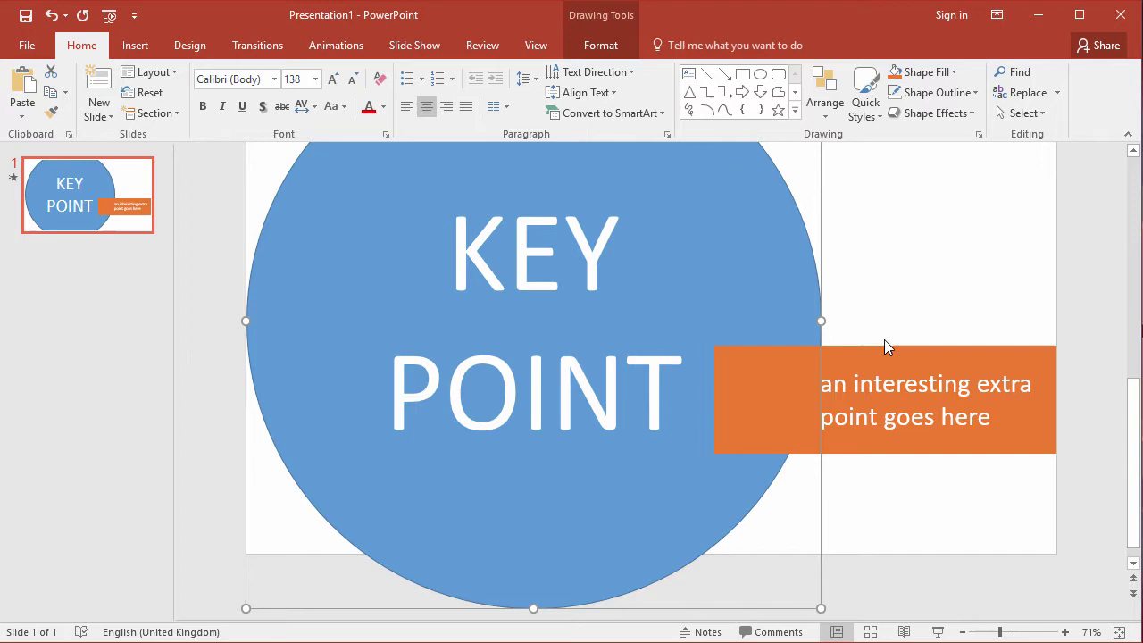
{"action": "left_click", "coordinate": [1028, 352]}
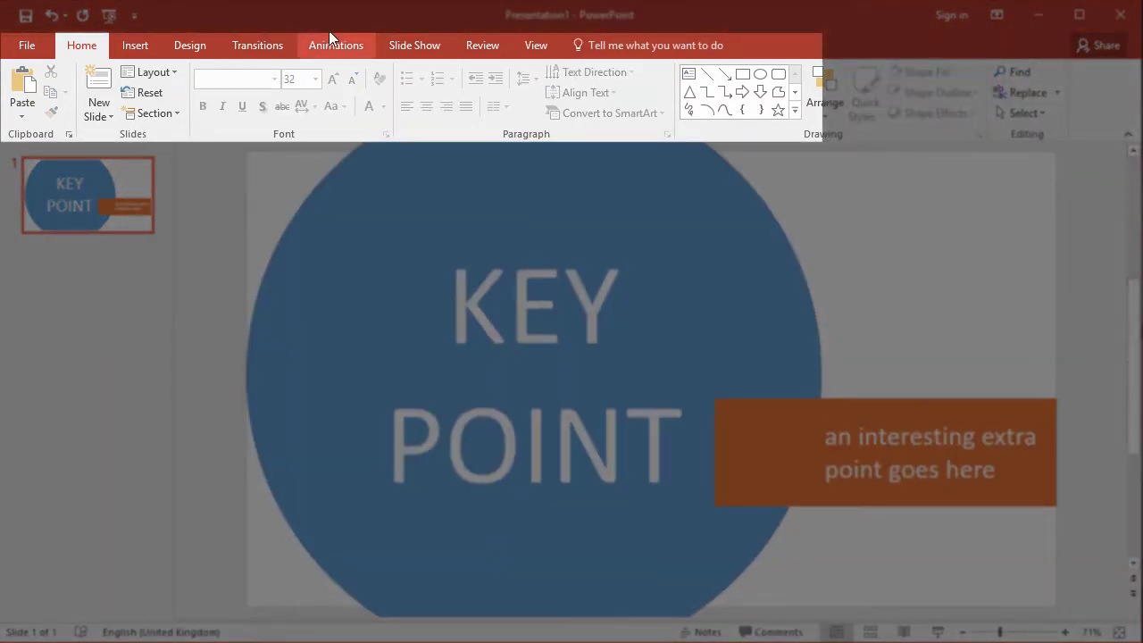
{"action": "left_click", "coordinate": [355, 51]}
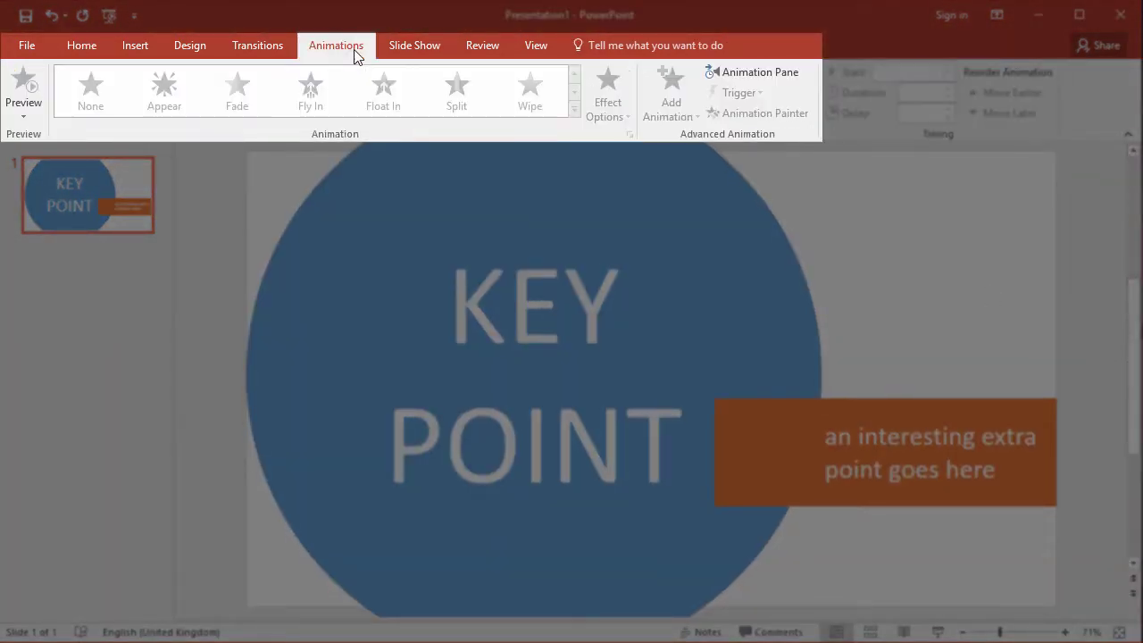
{"action": "left_click", "coordinate": [777, 72]}
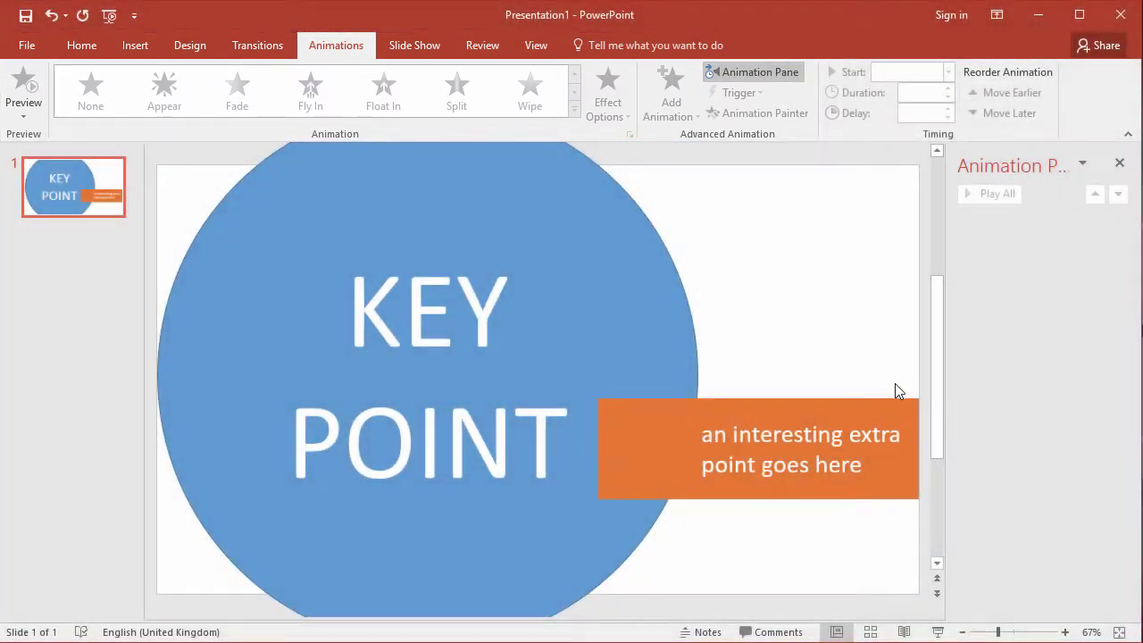
Add a Fly In entrance animation to the orange rectangle, with its direction set to From Left.
{"action": "left_click", "coordinate": [820, 418]}
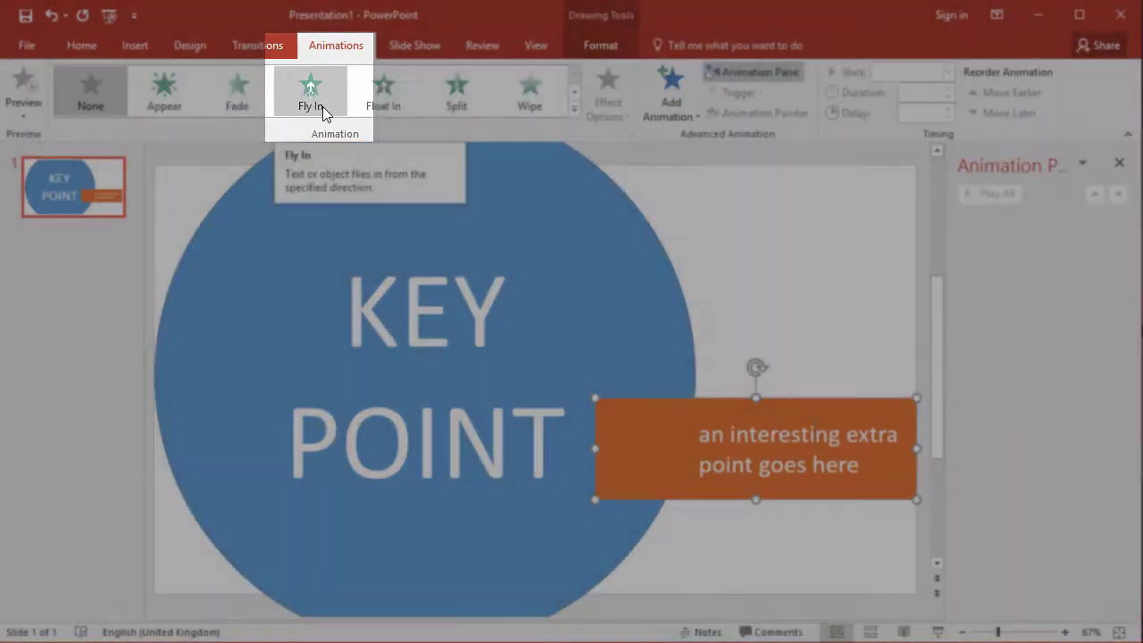
{"action": "left_click", "coordinate": [322, 107]}
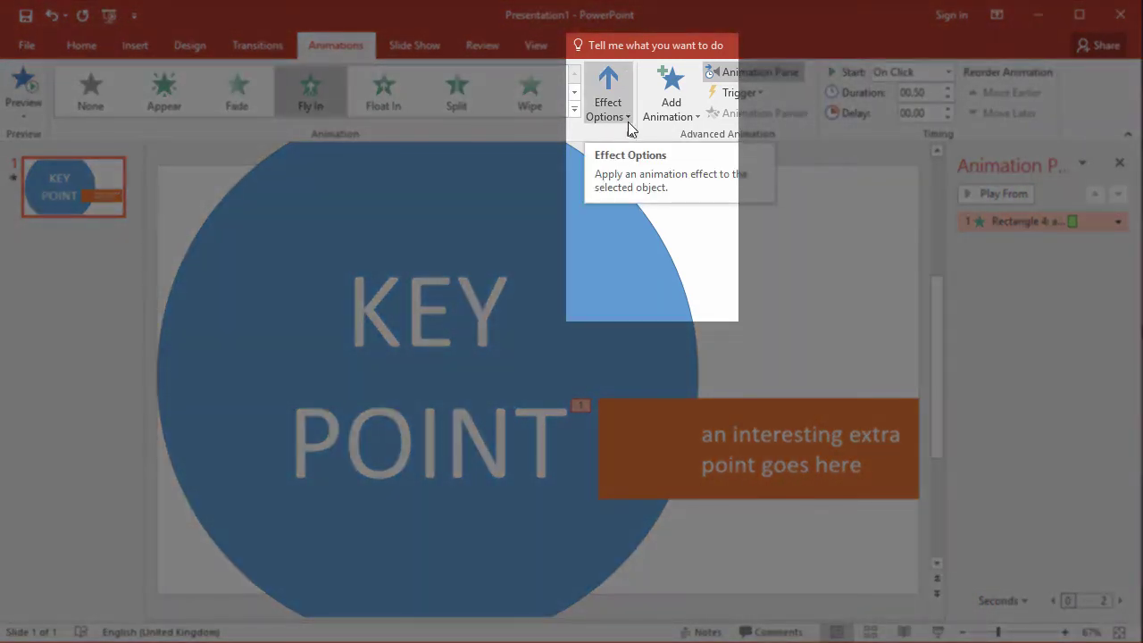
{"action": "left_click", "coordinate": [627, 115]}
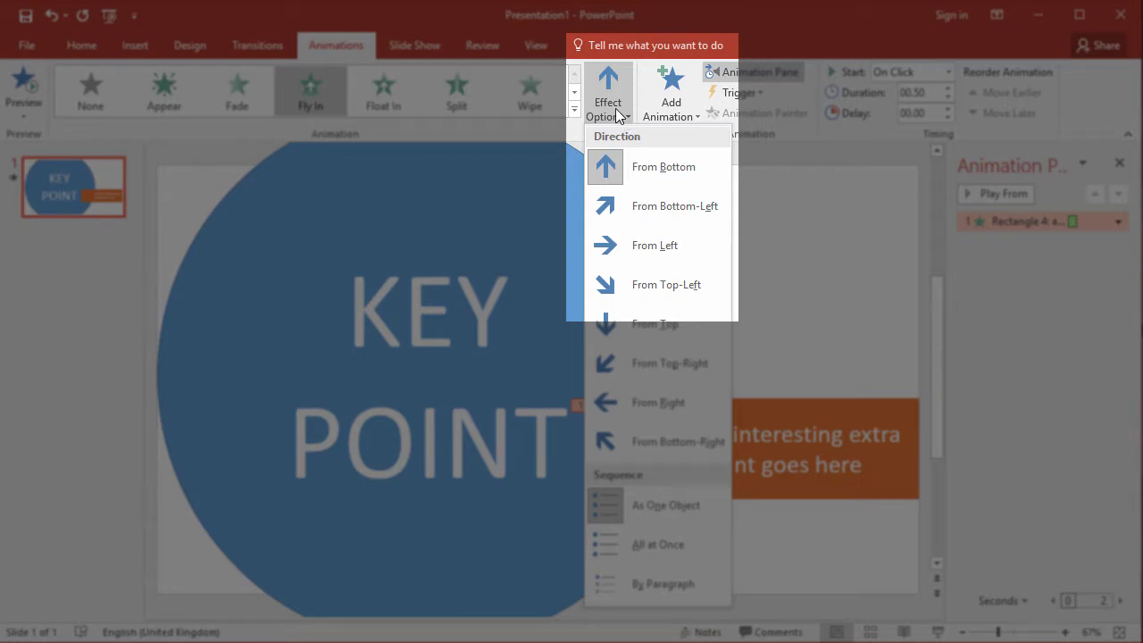
{"action": "left_click", "coordinate": [677, 243]}
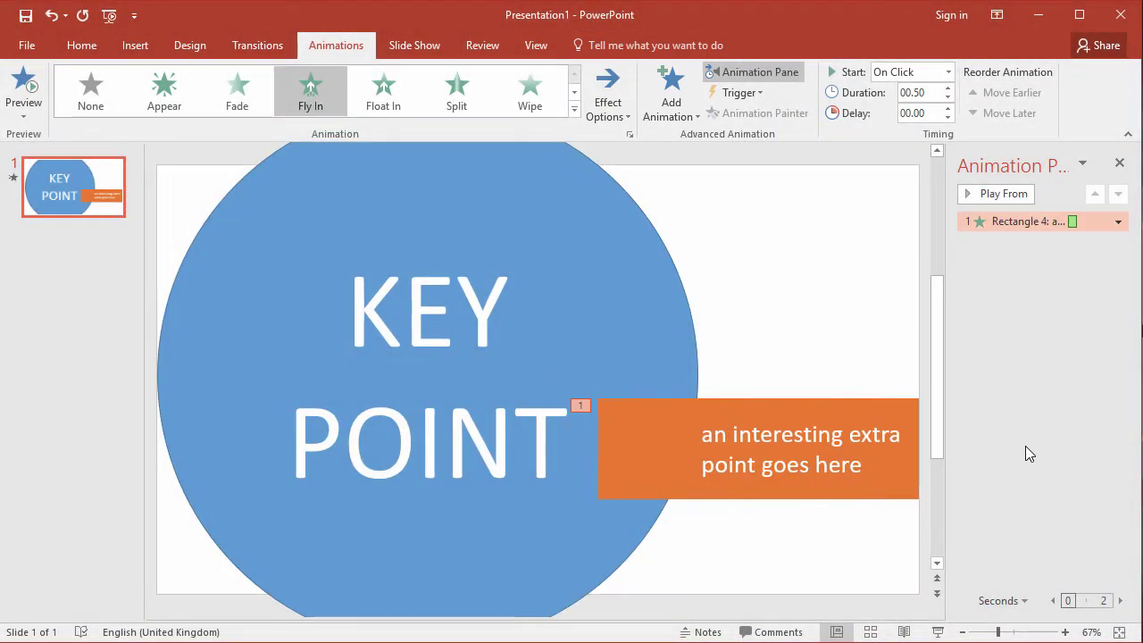
Set the duration of the orange rectangle's Fly In animation to 2 seconds and preview it.
{"action": "left_click", "coordinate": [867, 407]}
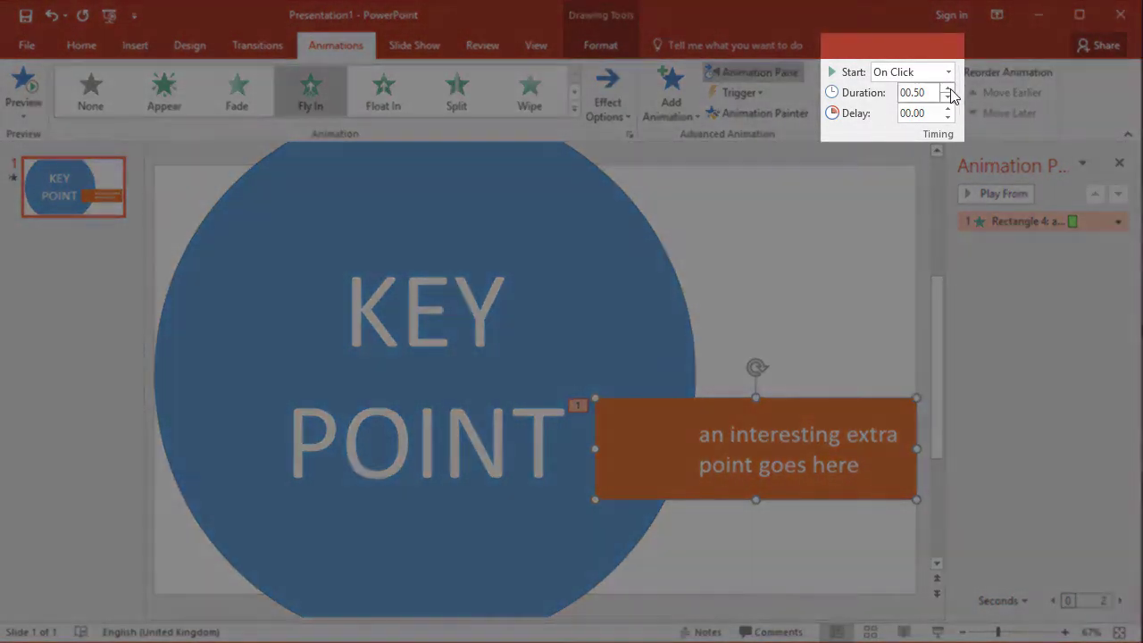
{"action": "left_click", "coordinate": [949, 88]}
{"action": "left_click", "coordinate": [949, 89]}
{"action": "left_click", "coordinate": [948, 88]}
{"action": "left_click", "coordinate": [948, 88]}
{"action": "left_click", "coordinate": [947, 88]}
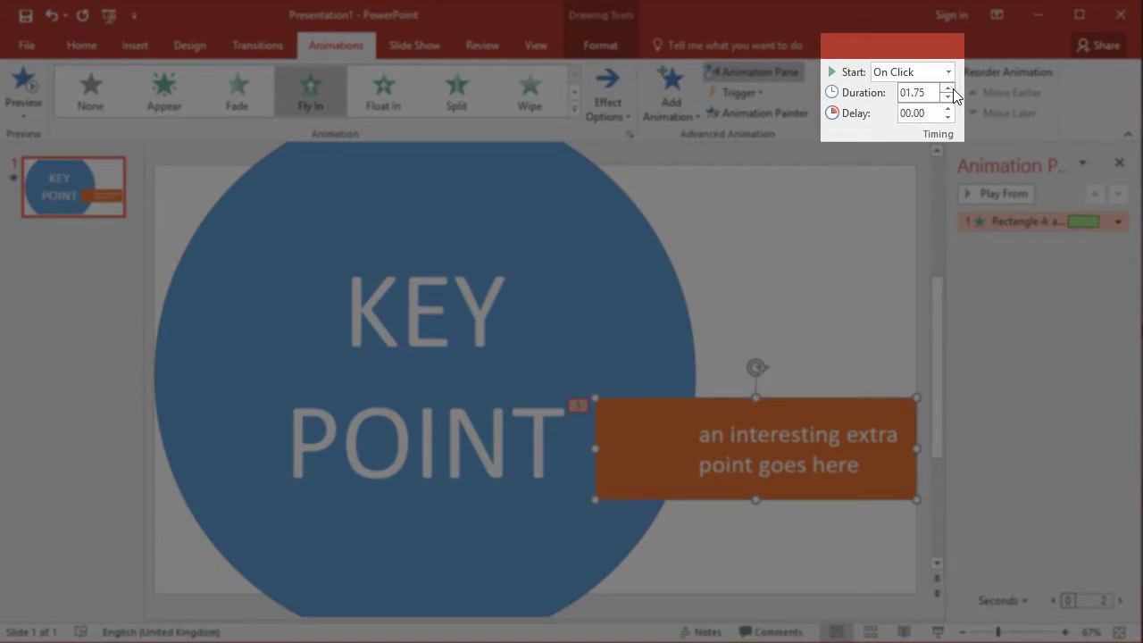
{"action": "left_click", "coordinate": [948, 88]}
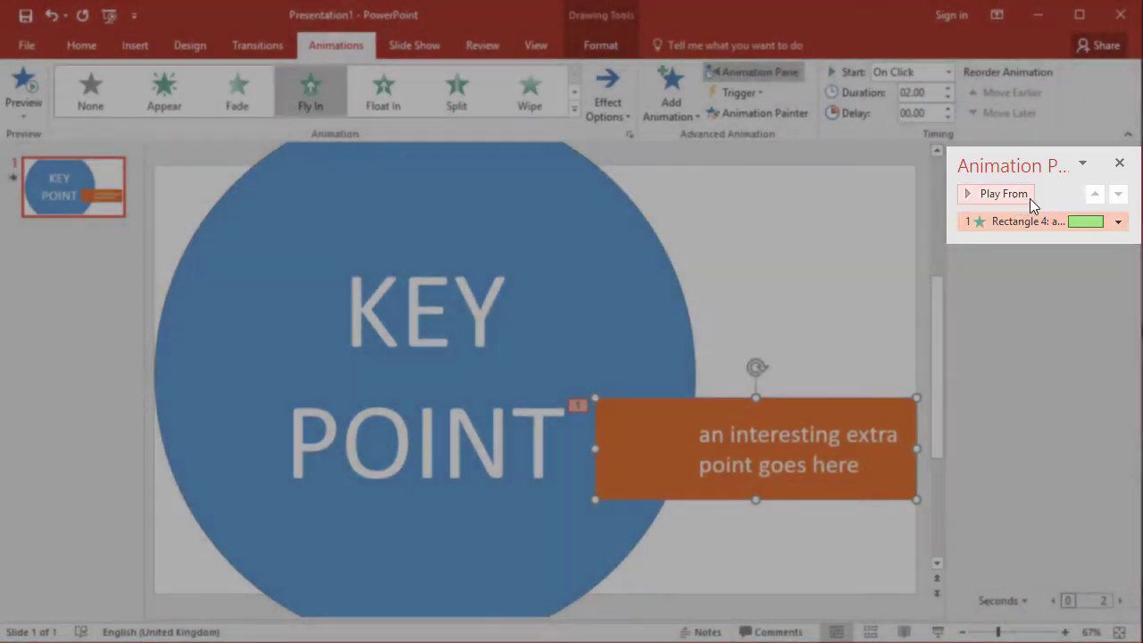
{"action": "left_click", "coordinate": [1030, 194]}
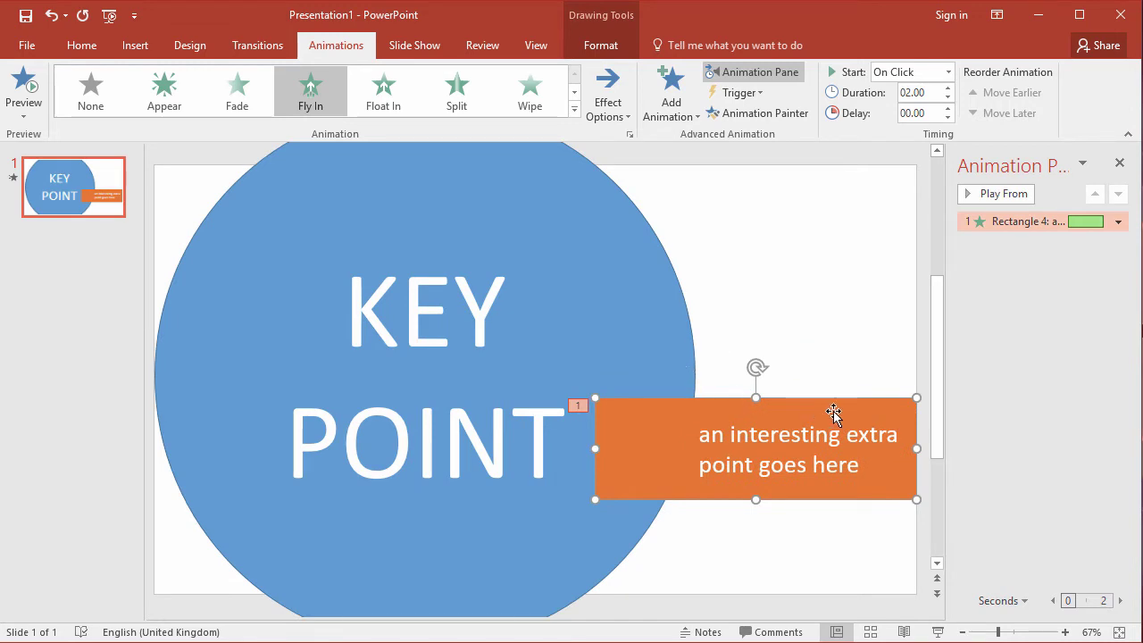
Send the orange rectangle behind the blue circle and play the slide's Fly In animation.
{"action": "right_click", "coordinate": [675, 416]}
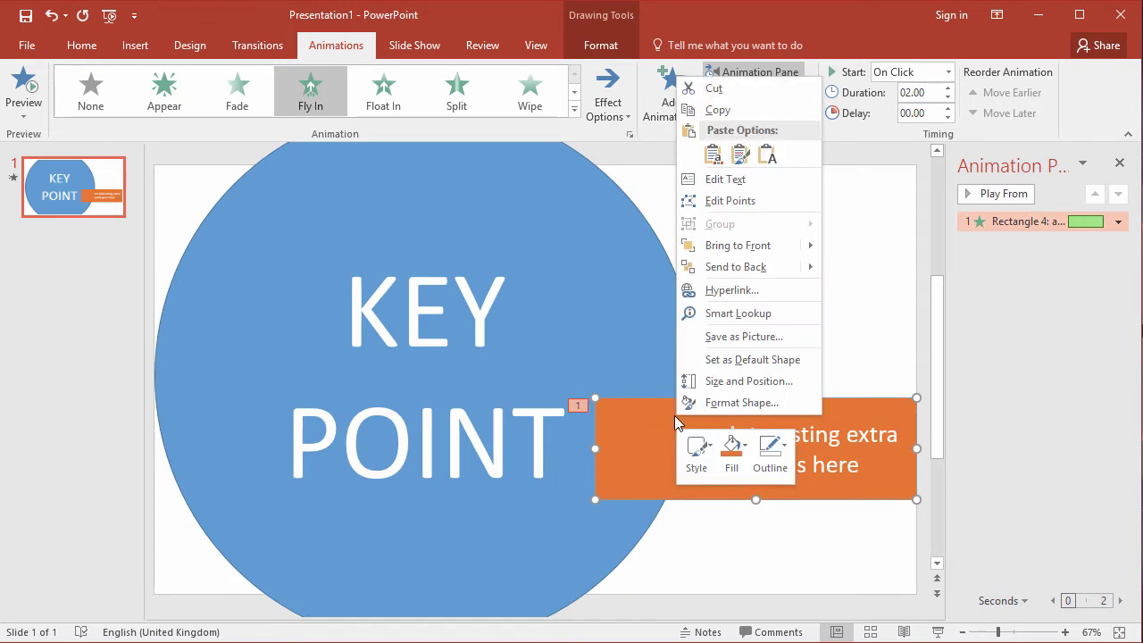
{"action": "left_click", "coordinate": [773, 273]}
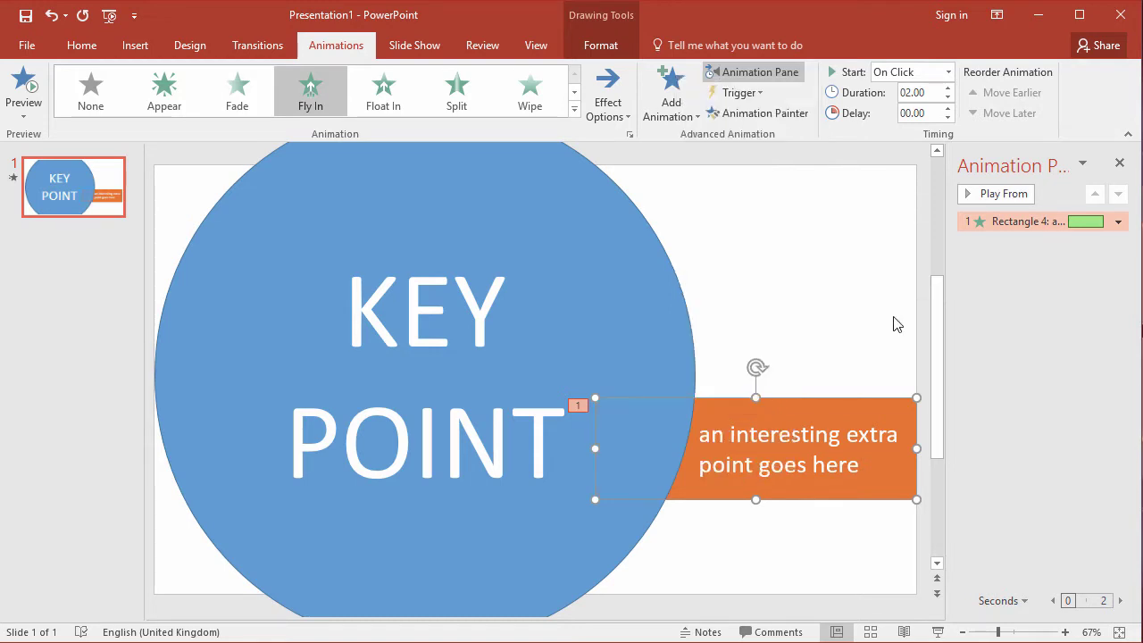
{"action": "left_click", "coordinate": [922, 295]}
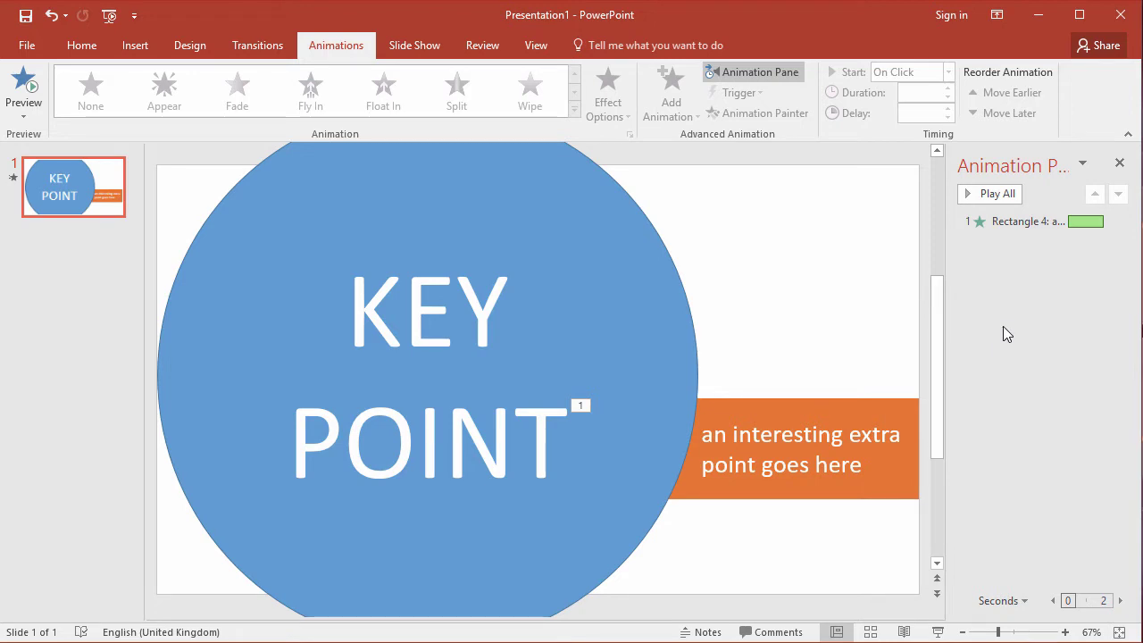
{"action": "left_click", "coordinate": [1012, 195]}
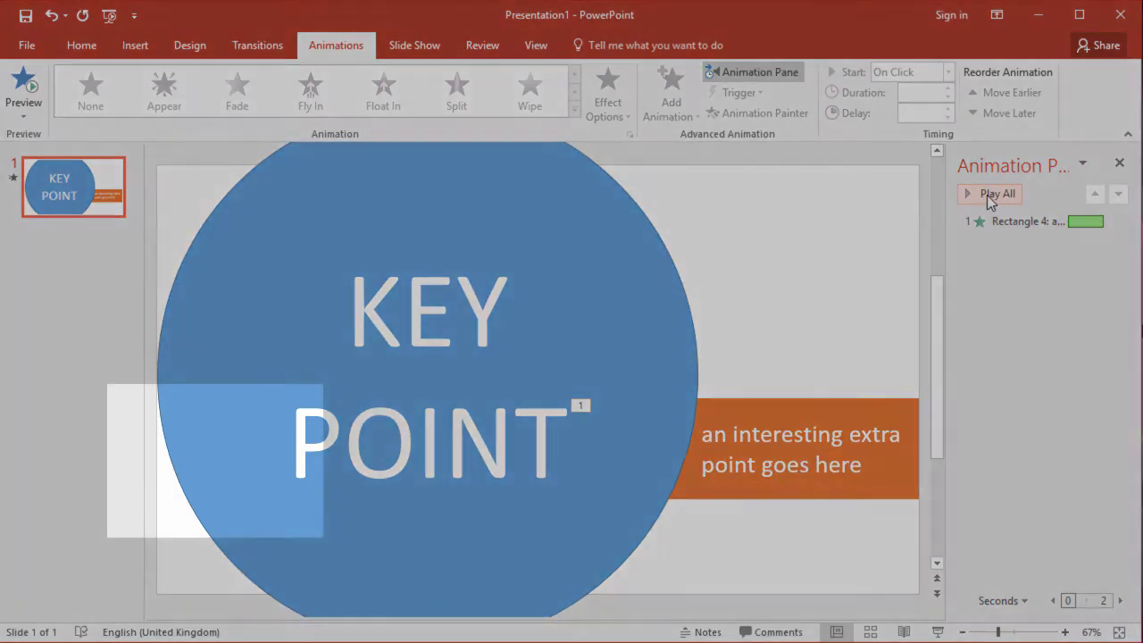
{"action": "left_click", "coordinate": [989, 196]}
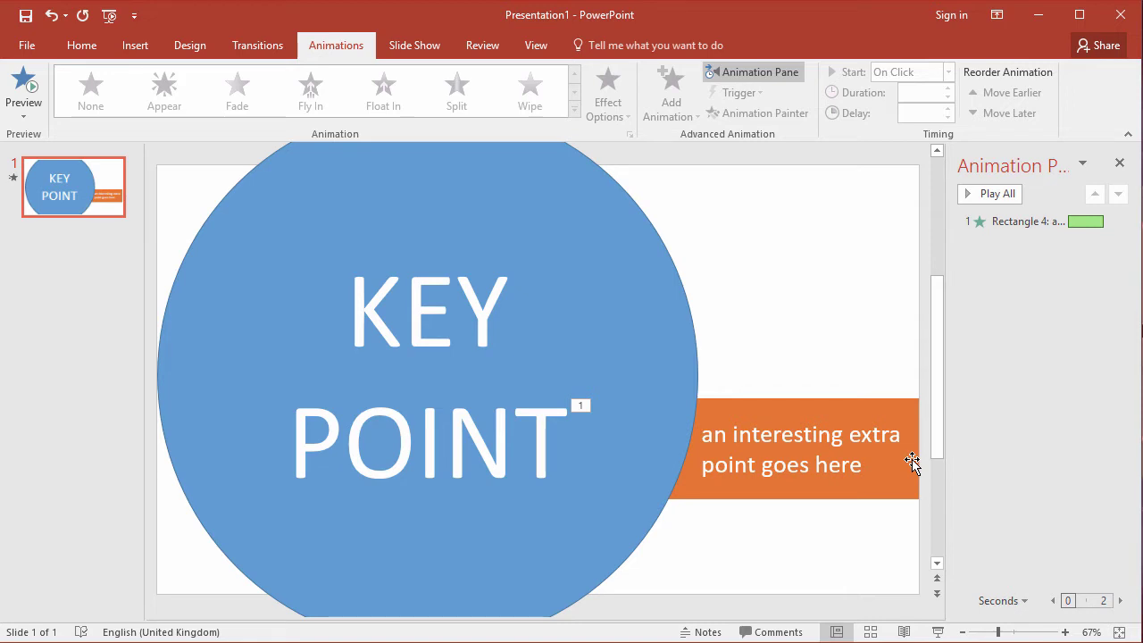
Delete the Fly In animation and bring the orange rectangle back in front of the blue circle.
{"action": "left_click", "coordinate": [999, 223]}
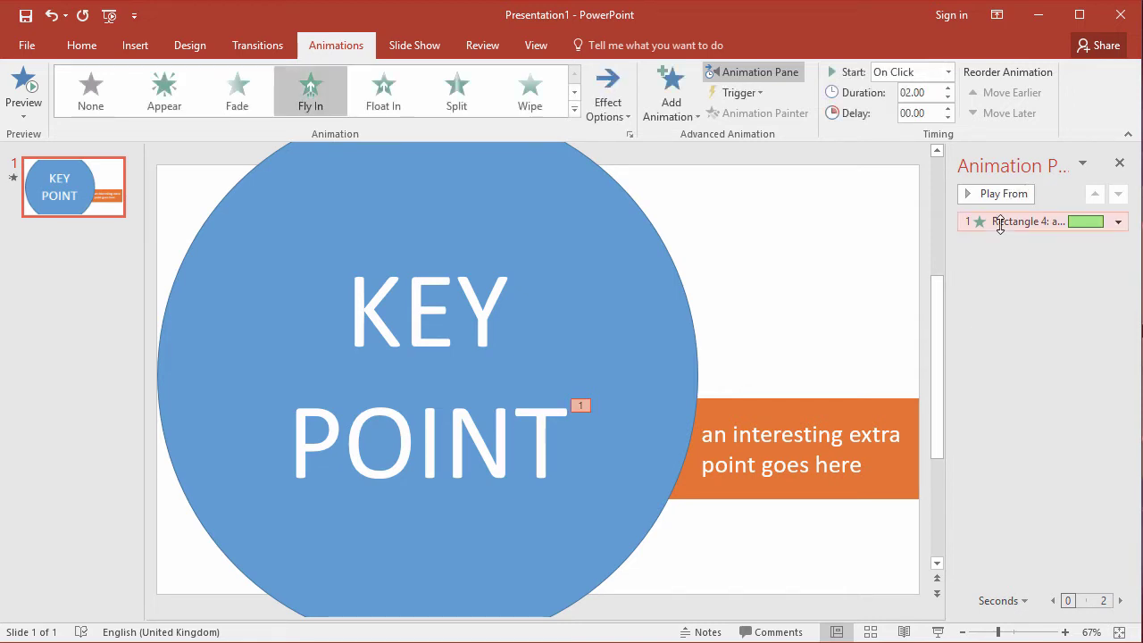
{"action": "key", "text": "Delete"}
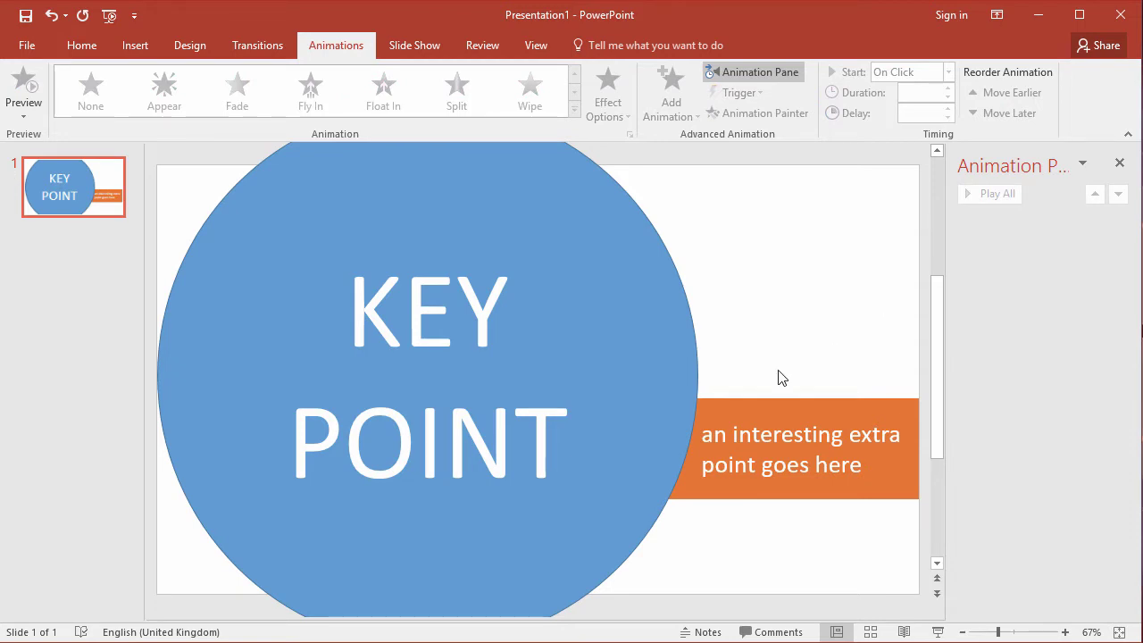
{"action": "right_click", "coordinate": [845, 405]}
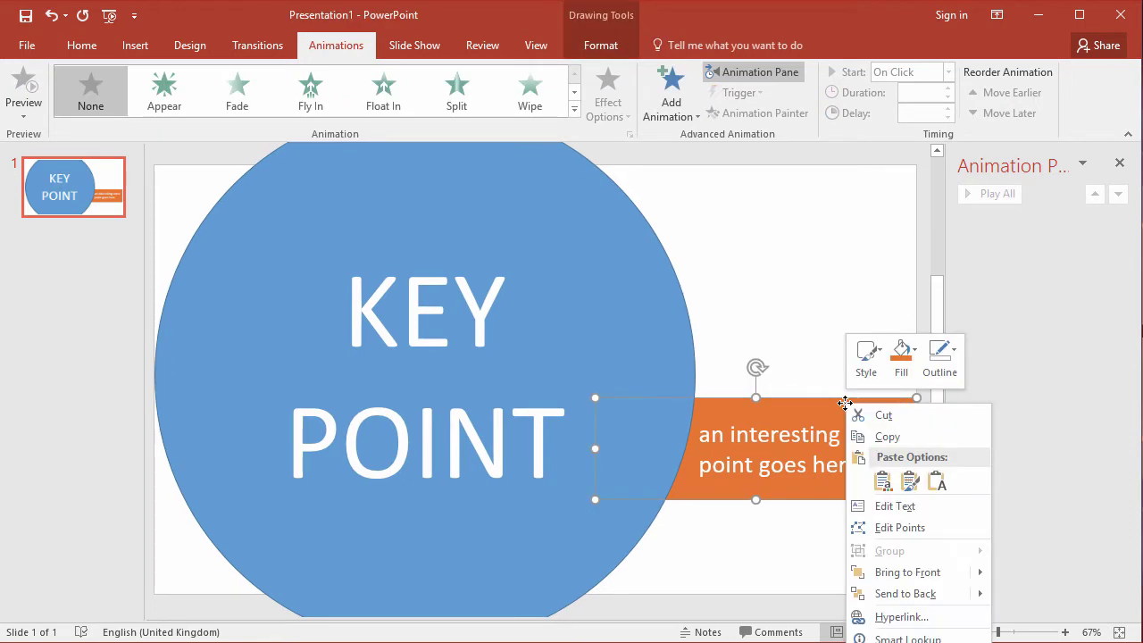
{"action": "left_click", "coordinate": [908, 572]}
{"action": "left_click", "coordinate": [932, 350]}
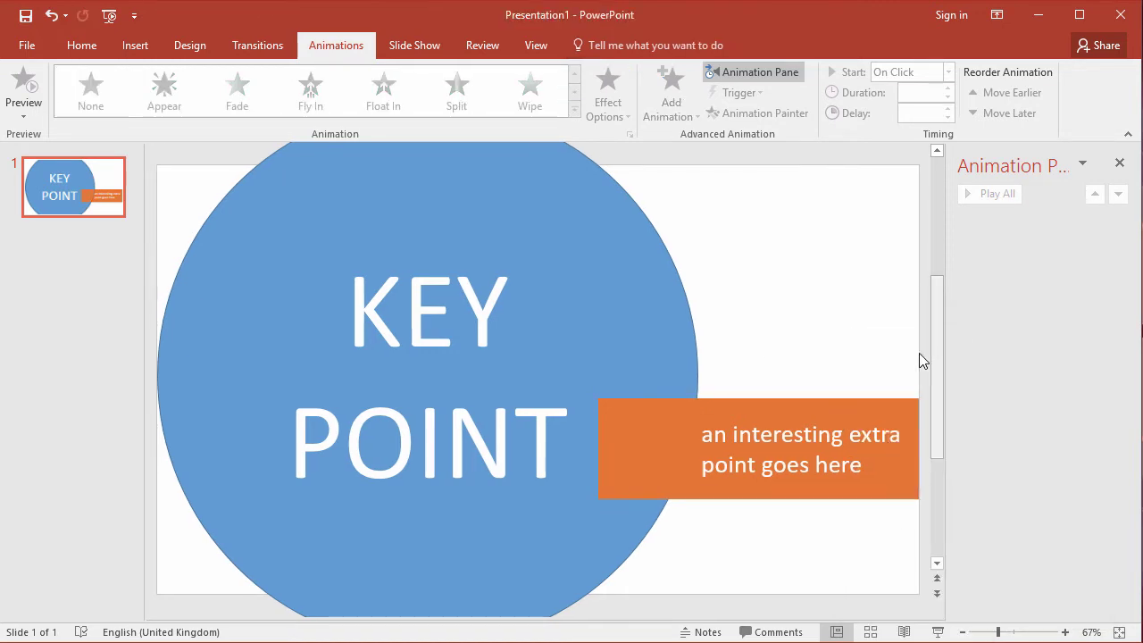
Apply a Lines motion path animation to the orange rectangle and preview it.
{"action": "left_click", "coordinate": [775, 404]}
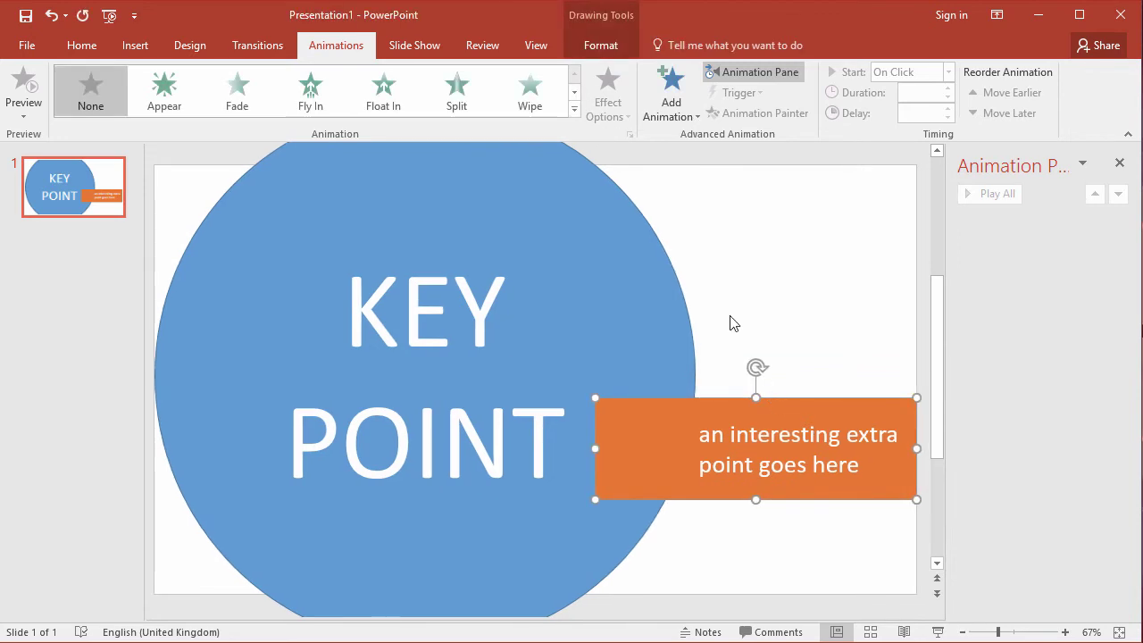
{"action": "left_click", "coordinate": [577, 114]}
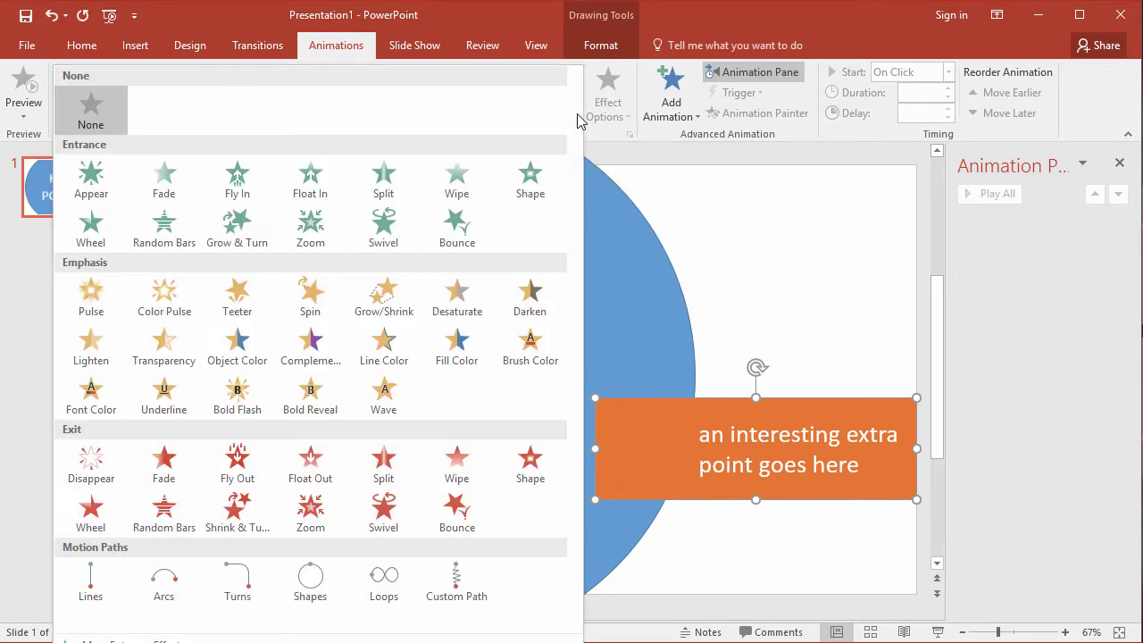
{"action": "left_click", "coordinate": [92, 585]}
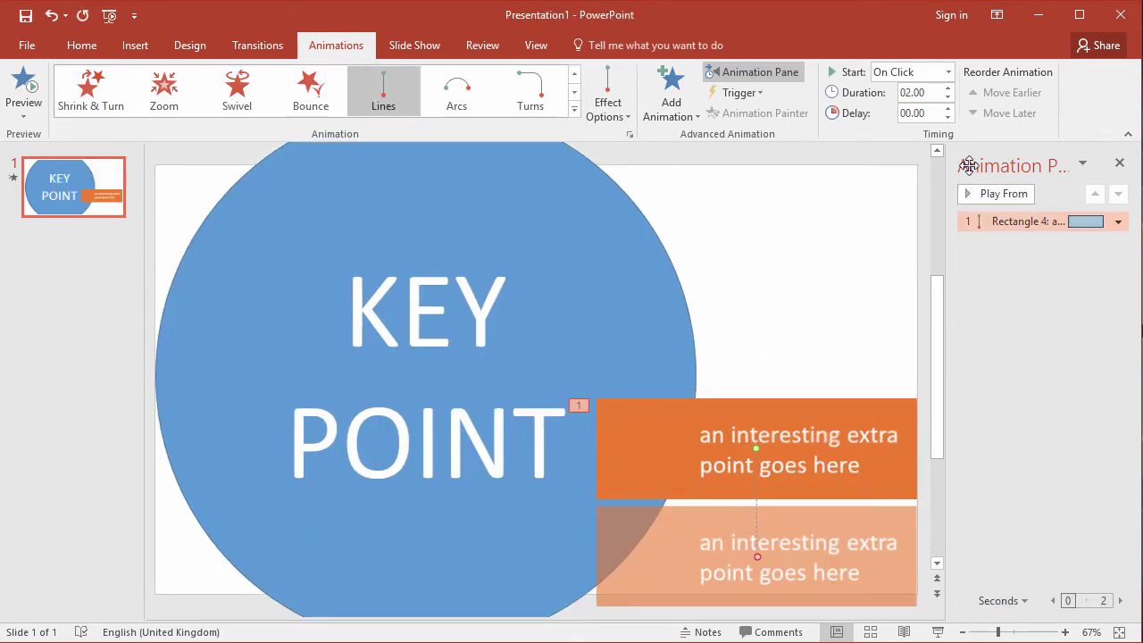
{"action": "left_click", "coordinate": [995, 199]}
Reshape the motion path to run horizontally from inside the blue circle to the orange rectangle's own position, and preview the movement.
{"action": "left_click", "coordinate": [798, 408]}
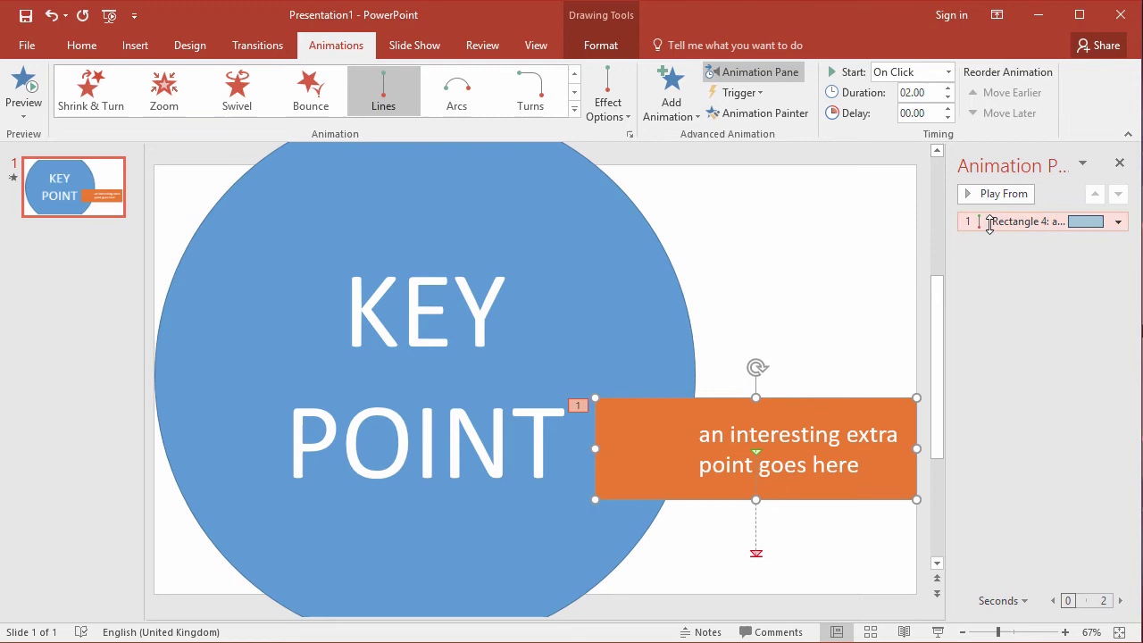
{"action": "left_click", "coordinate": [988, 222]}
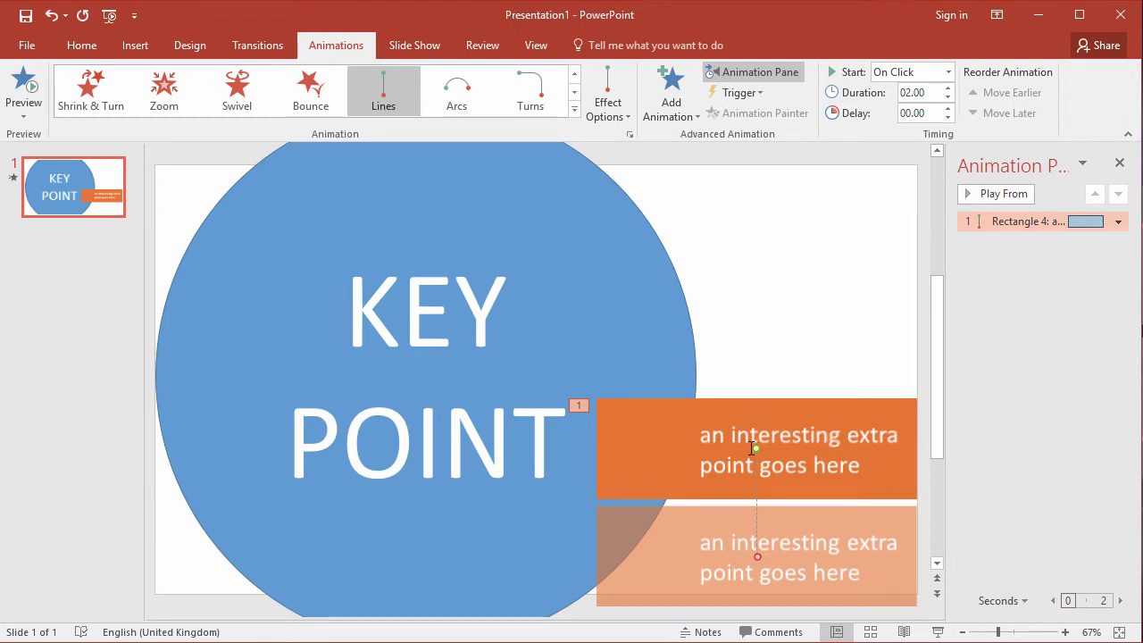
{"action": "left_click_drag", "start_coordinate": [757, 557], "coordinate": [774, 418]}
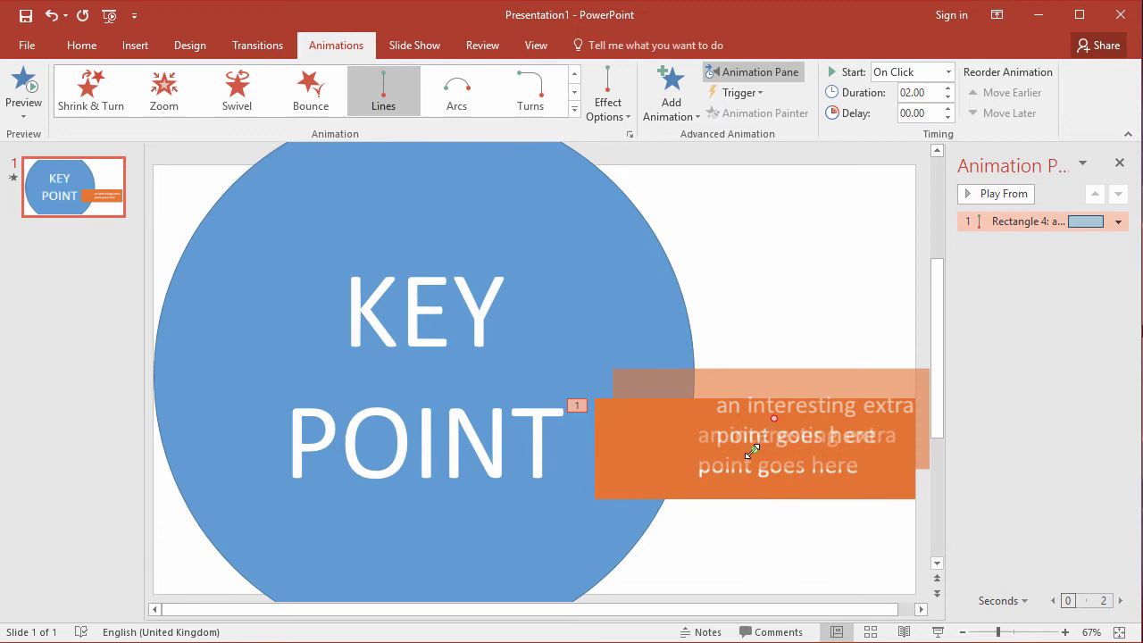
{"action": "left_click_drag", "start_coordinate": [753, 451], "coordinate": [418, 458]}
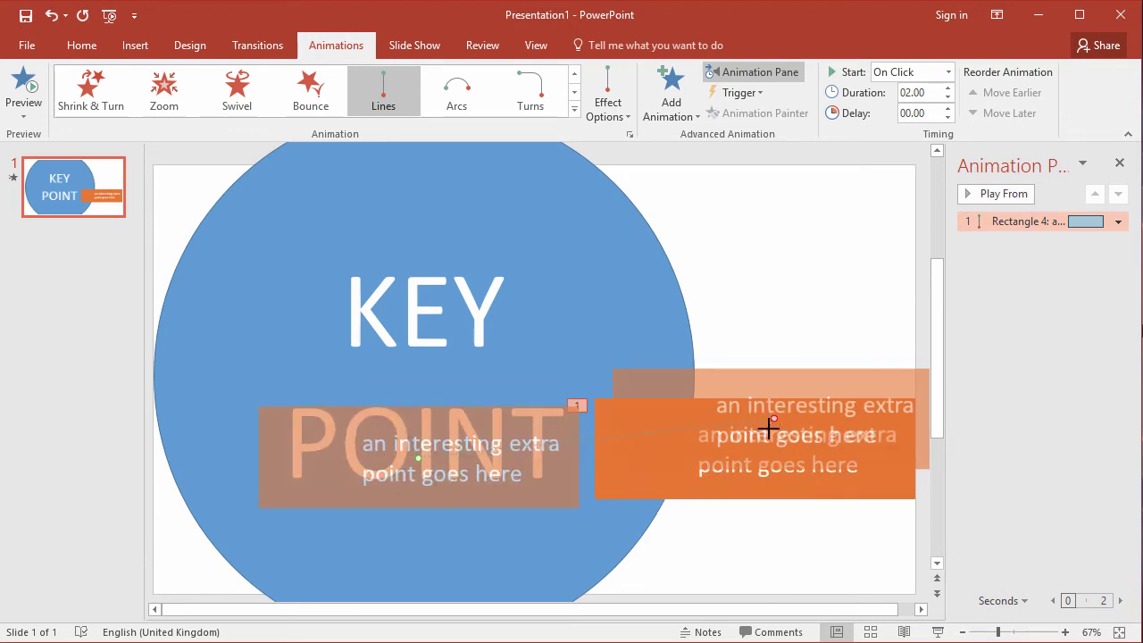
{"action": "left_click_drag", "start_coordinate": [768, 429], "coordinate": [755, 454]}
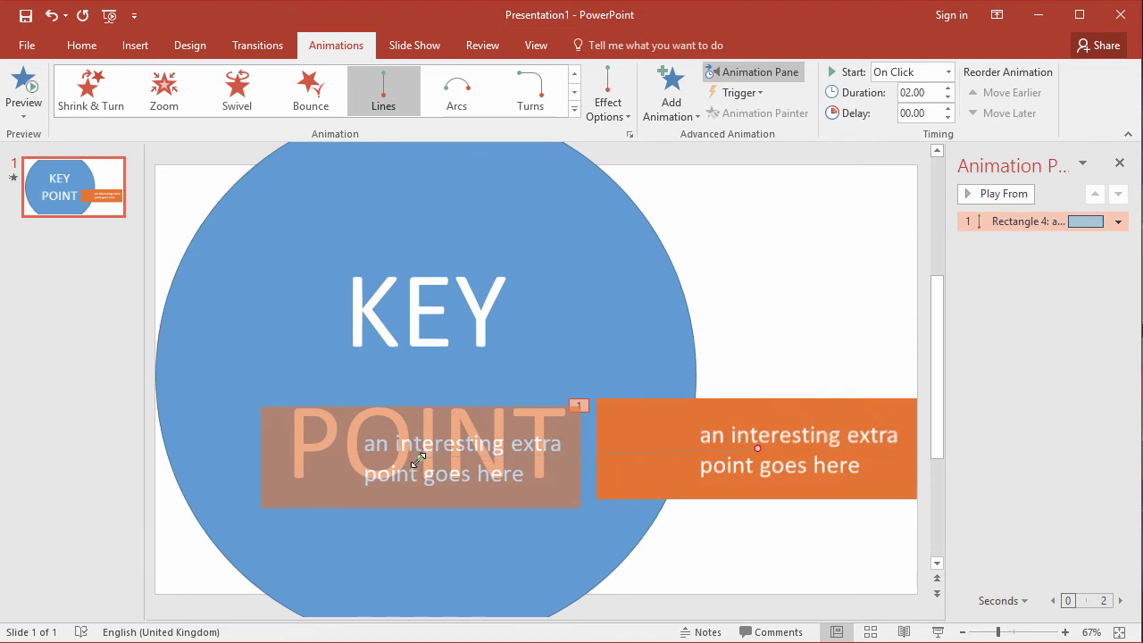
{"action": "mouse_move", "coordinate": [418, 460]}
{"action": "left_mouse_down"}
{"action": "mouse_move", "coordinate": [420, 487]}
{"action": "mouse_move", "coordinate": [422, 431]}
{"action": "mouse_move", "coordinate": [420, 447]}
{"action": "mouse_move", "coordinate": [383, 462]}
{"action": "mouse_move", "coordinate": [413, 437]}
{"action": "mouse_move", "coordinate": [428, 457]}
{"action": "mouse_move", "coordinate": [432, 446]}
{"action": "left_mouse_up"}
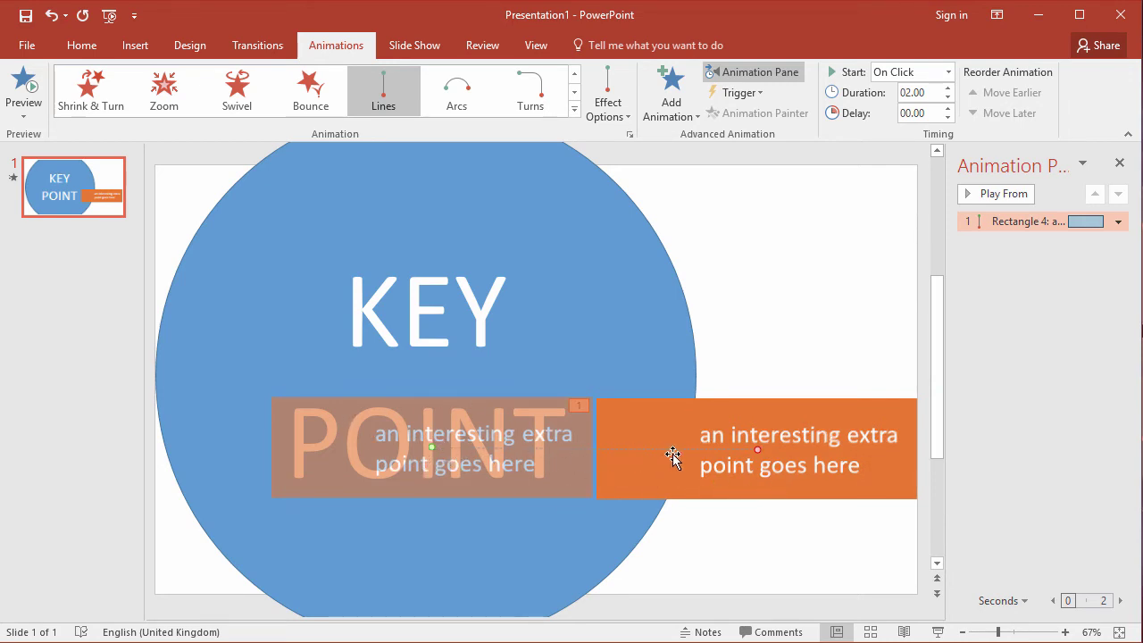
{"action": "left_click", "coordinate": [1004, 194]}
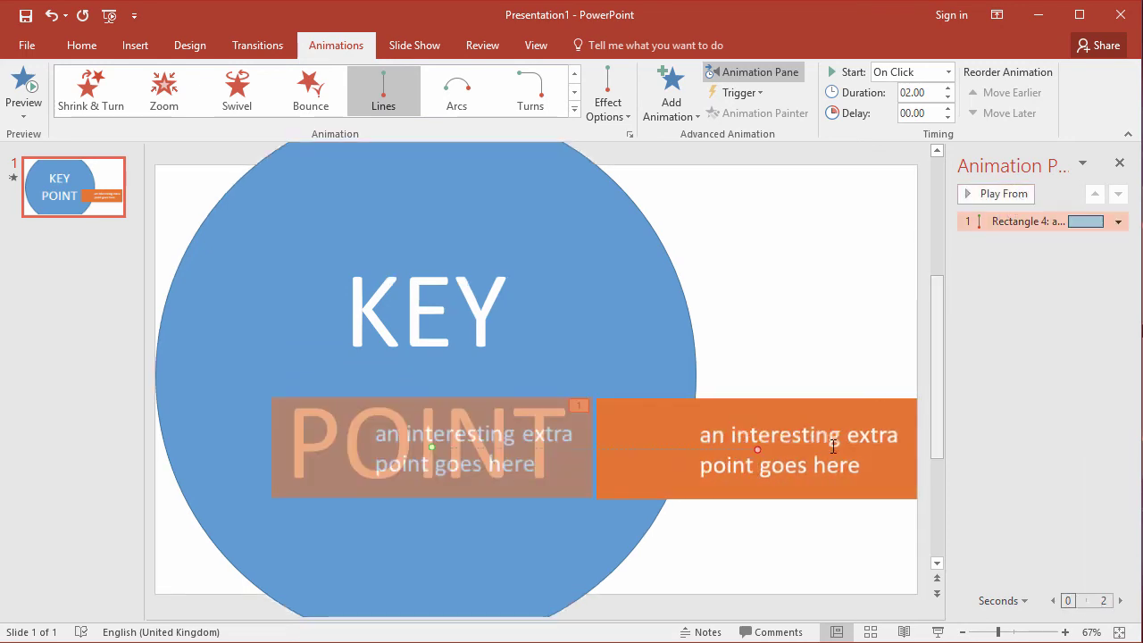
Send the orange rectangle to the back, behind the blue circle, and preview its motion path animation.
{"action": "right_click", "coordinate": [800, 412]}
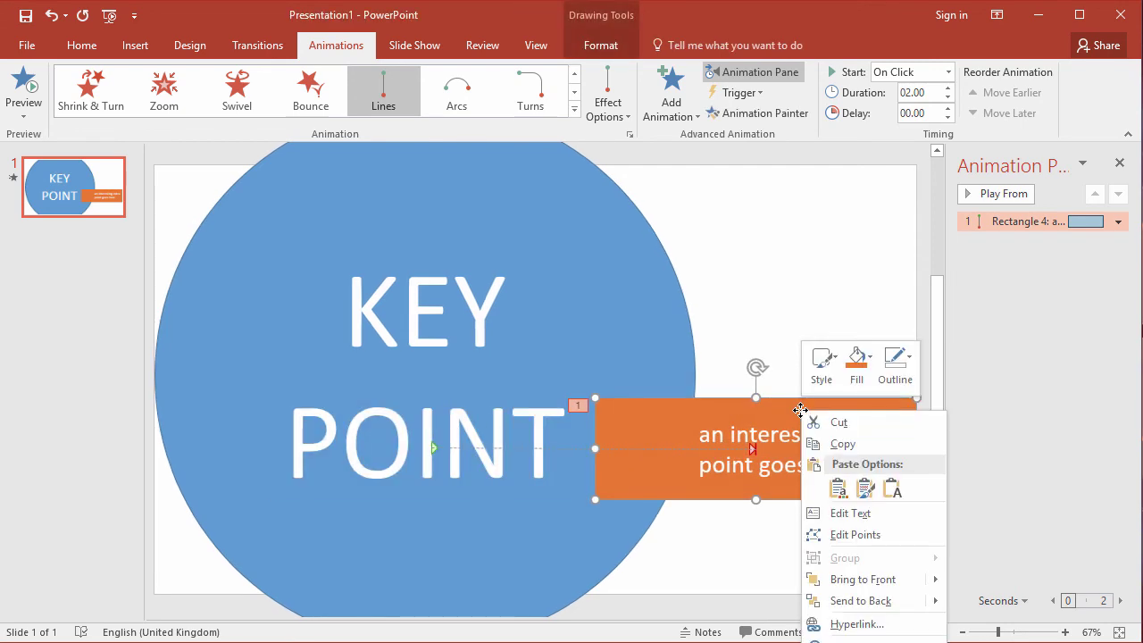
{"action": "left_click", "coordinate": [855, 604]}
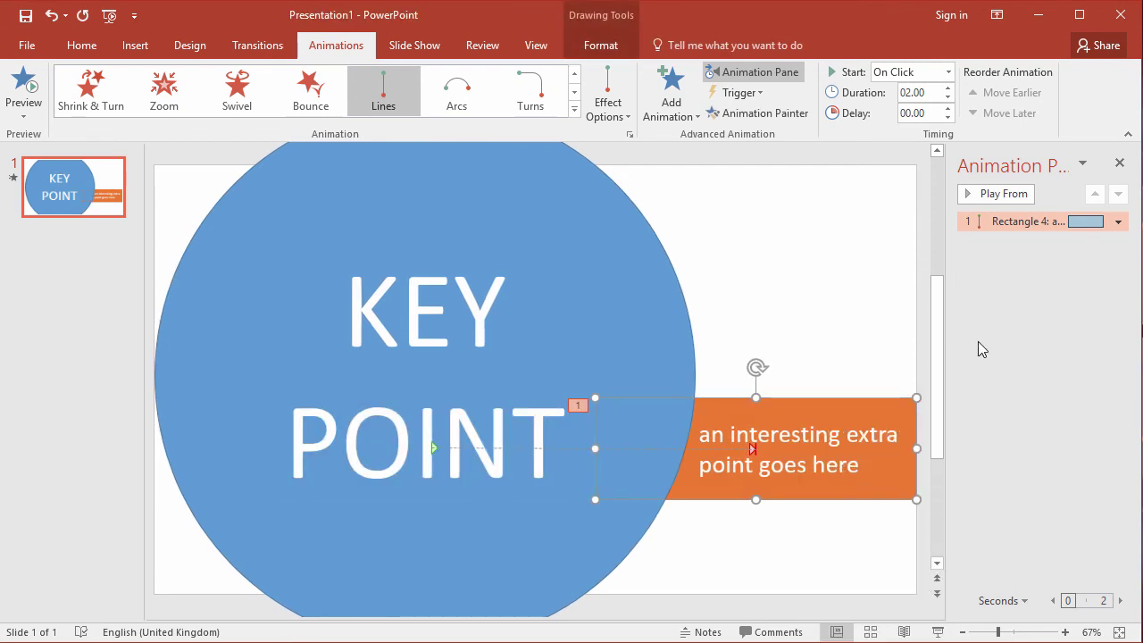
{"action": "left_click", "coordinate": [1022, 194]}
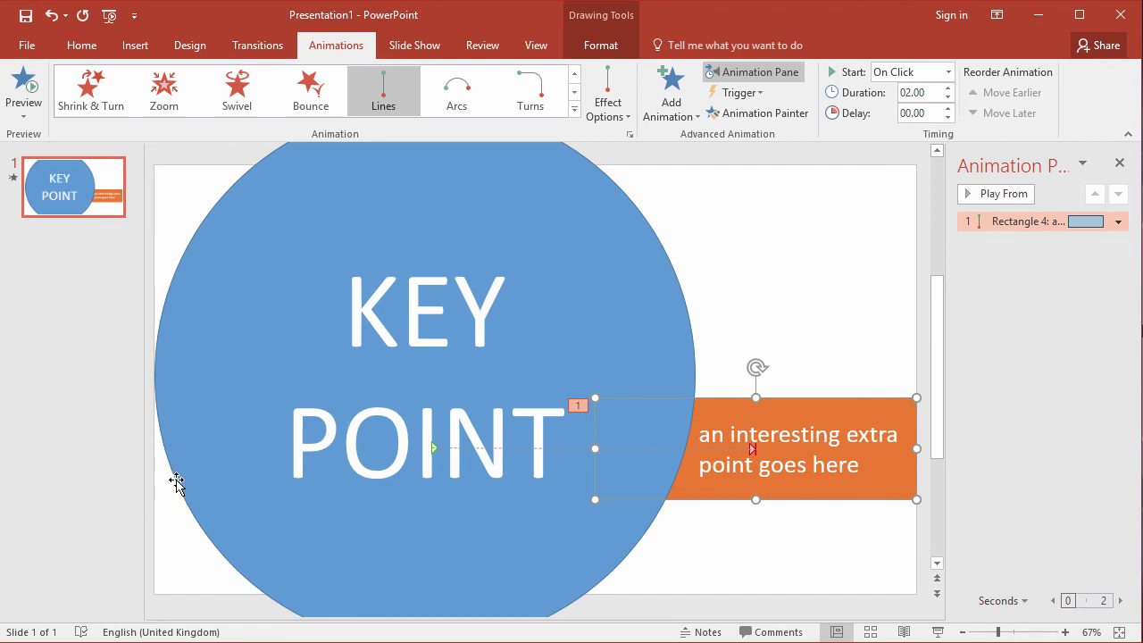
{"action": "left_click", "coordinate": [1009, 195]}
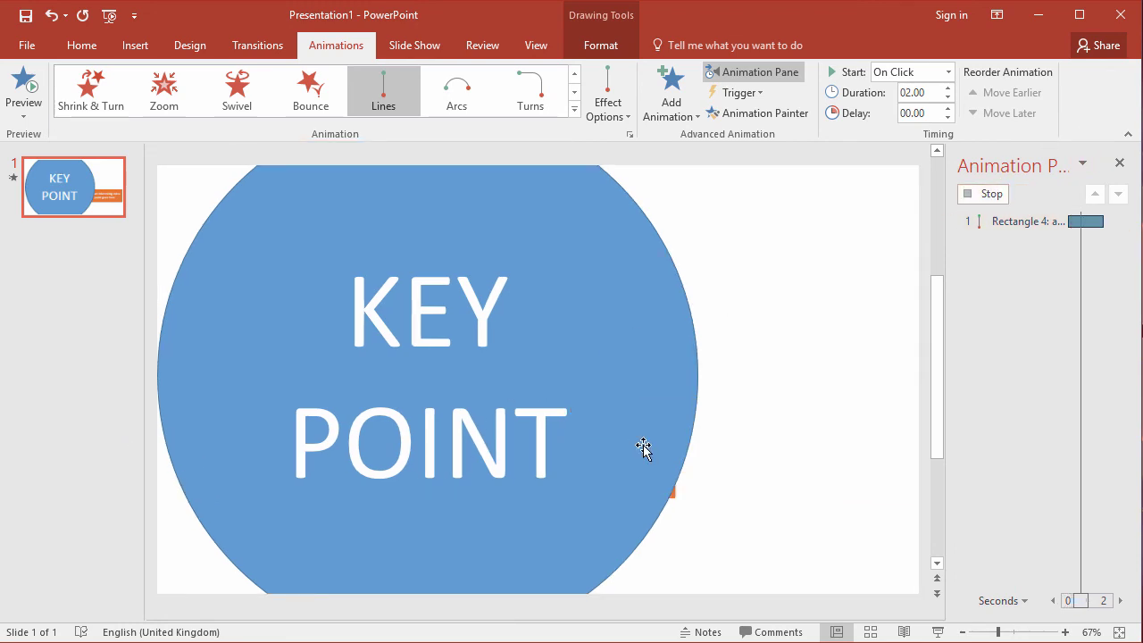